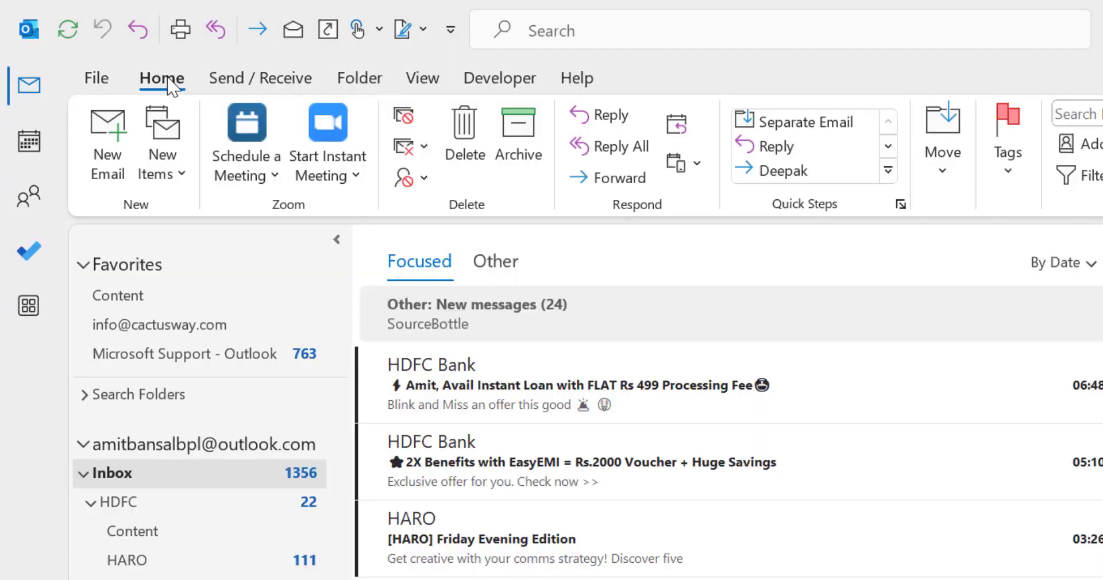
Step: Open Rules and Alerts via Rules > Manage Rules & Alerts, showing the progress and Bank Emails rules
click(719, 182)
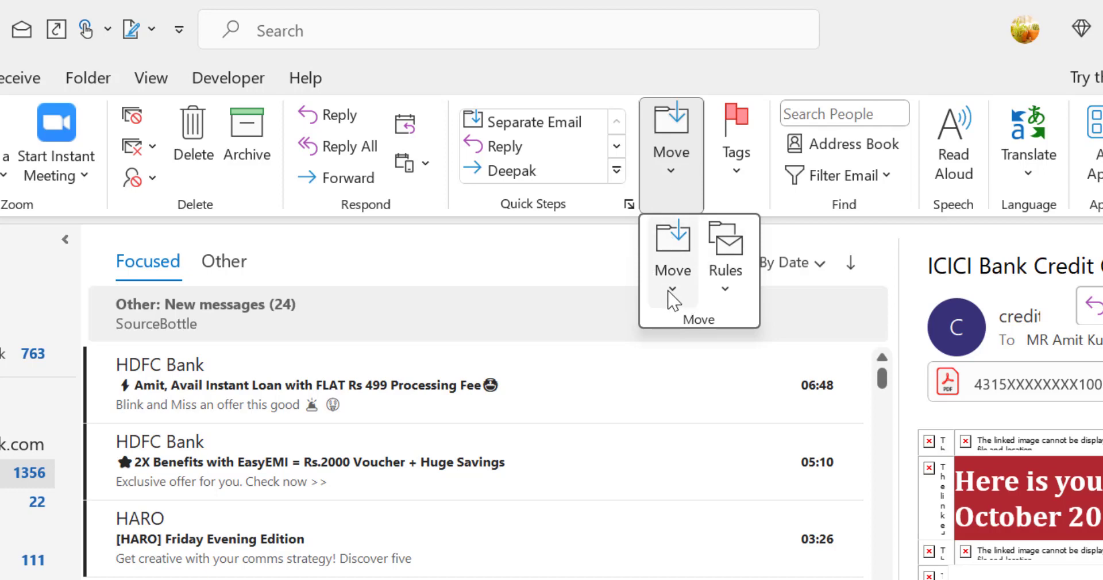
click(729, 290)
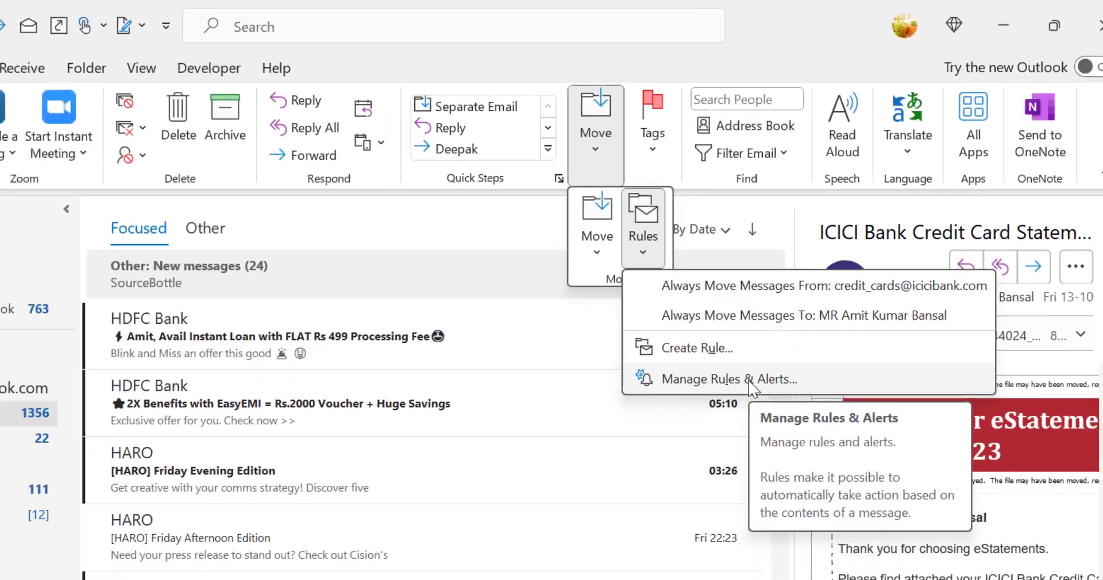
click(713, 442)
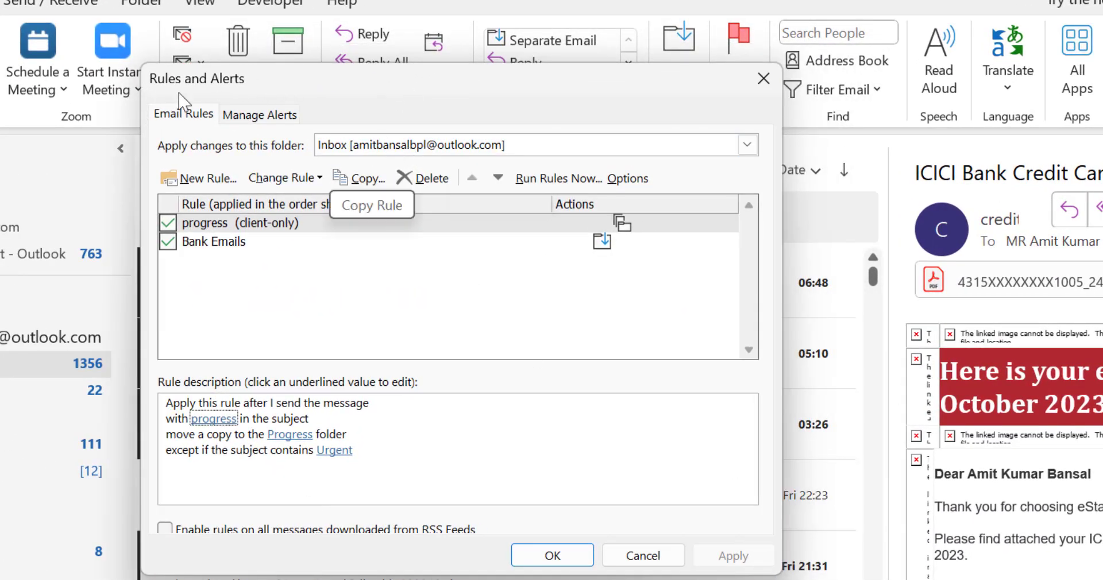
drag(543, 85, 584, 68)
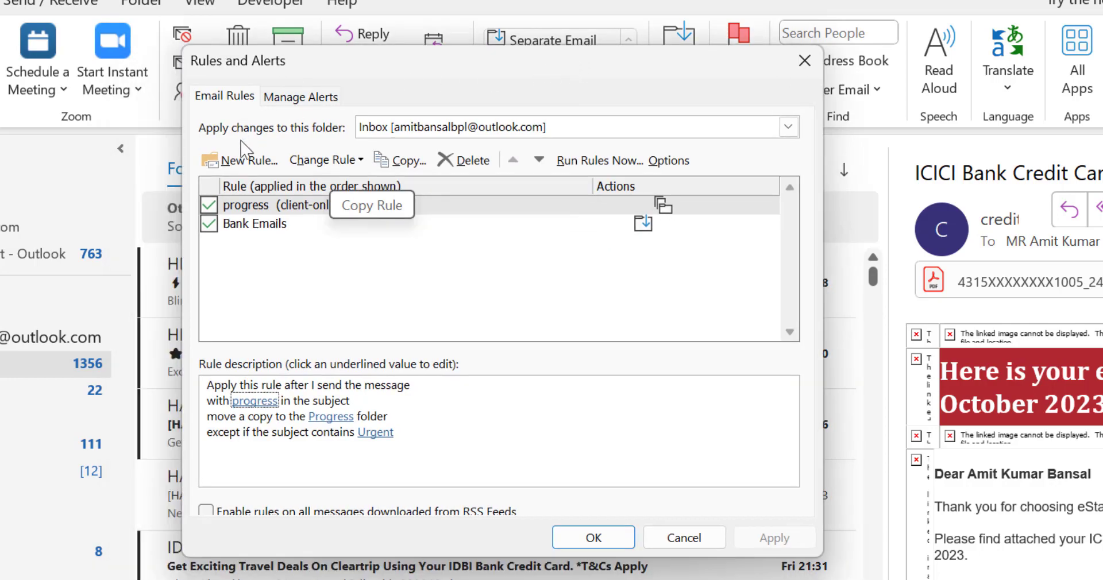
Step: Create a new rule from the blank 'Apply rule on messages I receive' template
click(257, 166)
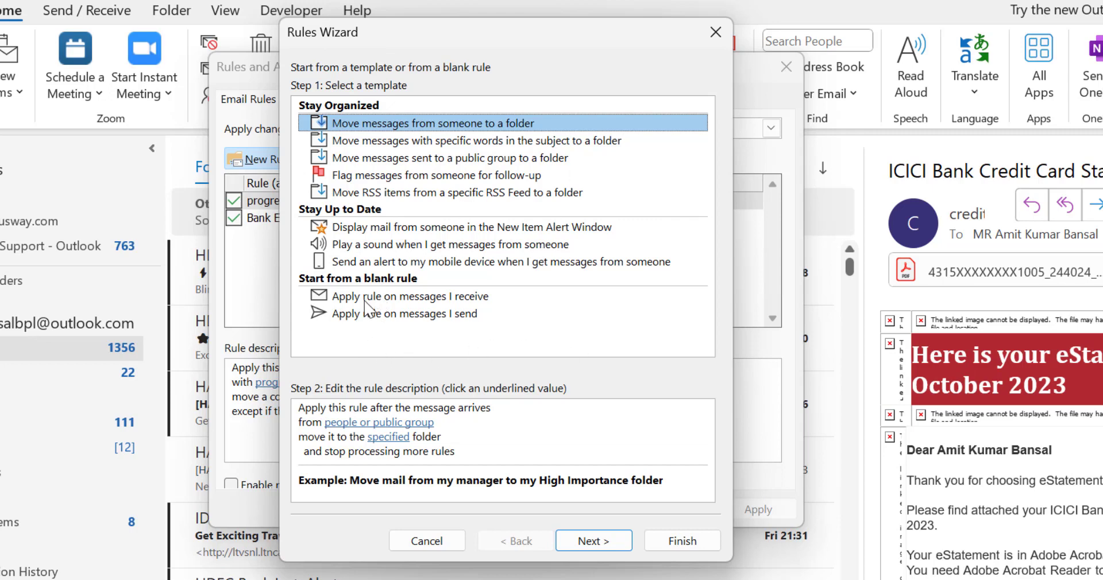
click(435, 299)
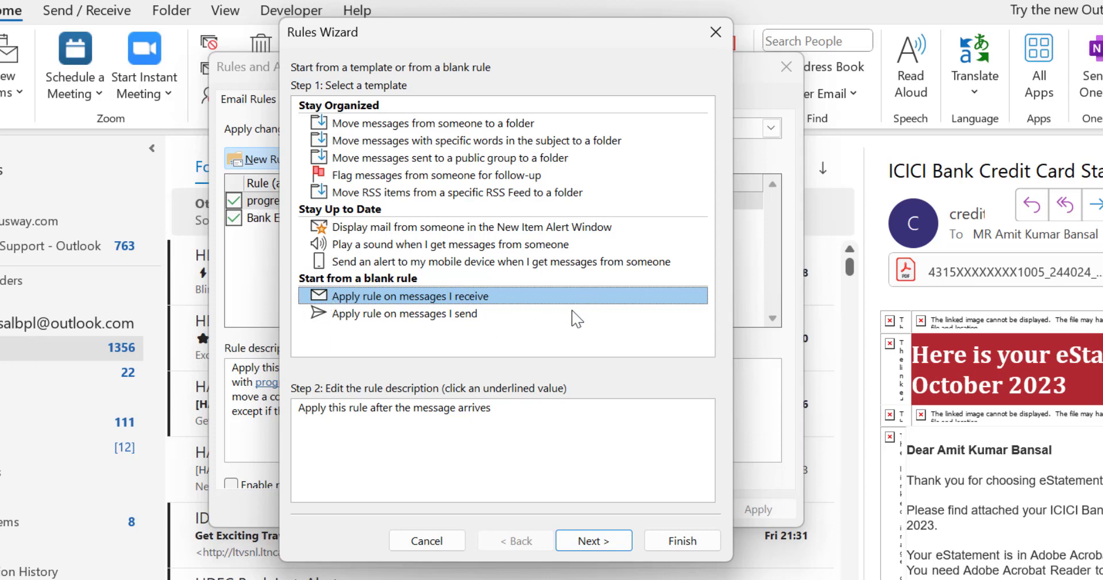
Step: Add the condition 'with specific words in the subject' to the new rule
click(595, 541)
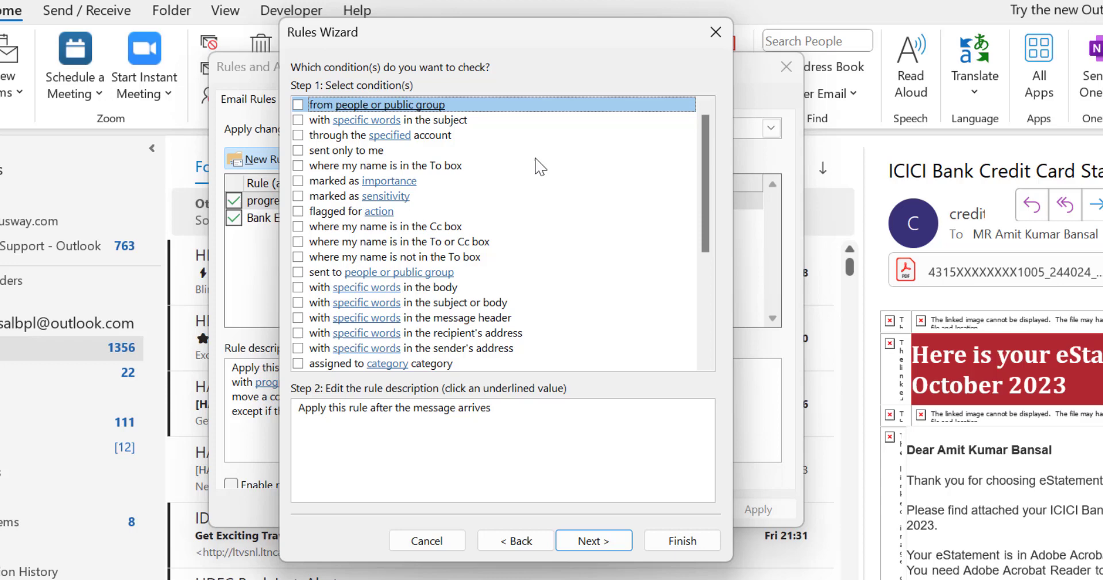
scroll(580, 207, down, 5)
scroll(581, 230, up, 5)
click(298, 120)
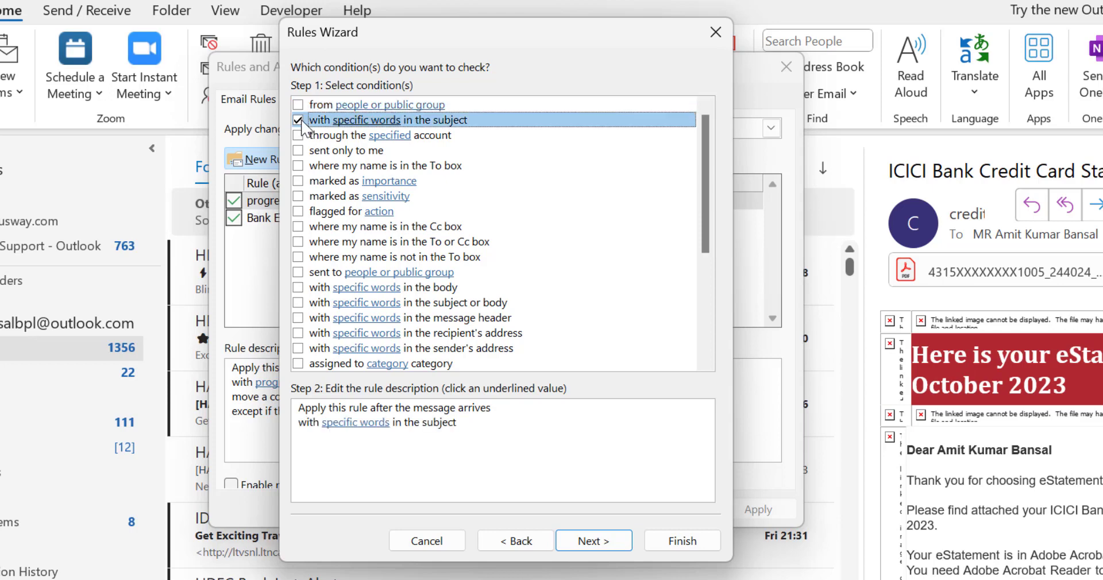
click(351, 423)
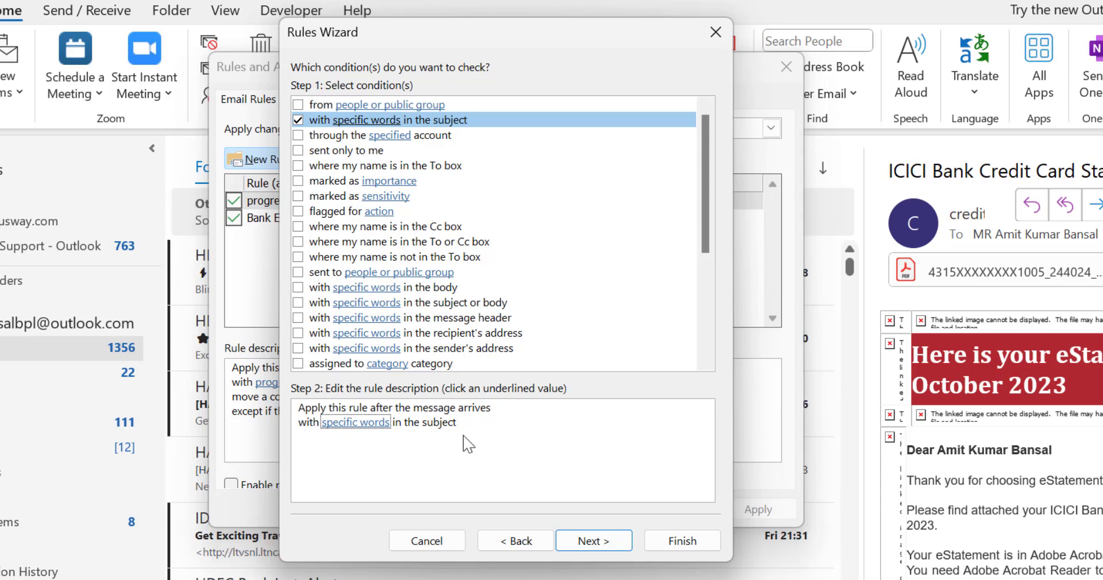
Step: Add 'Urgent' as the search word for the subject condition
click(354, 424)
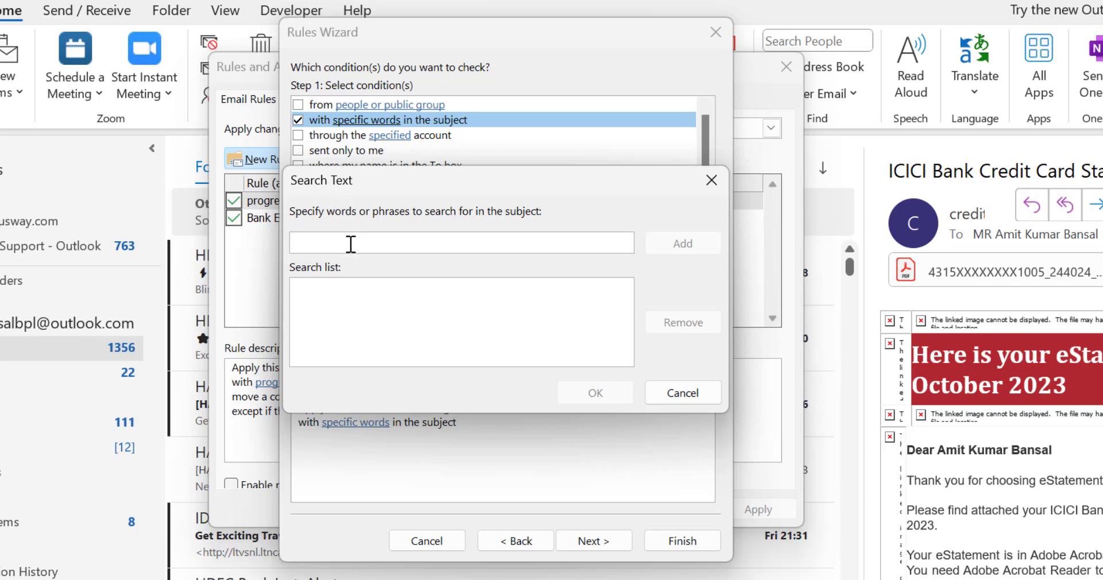
text(Urgent)
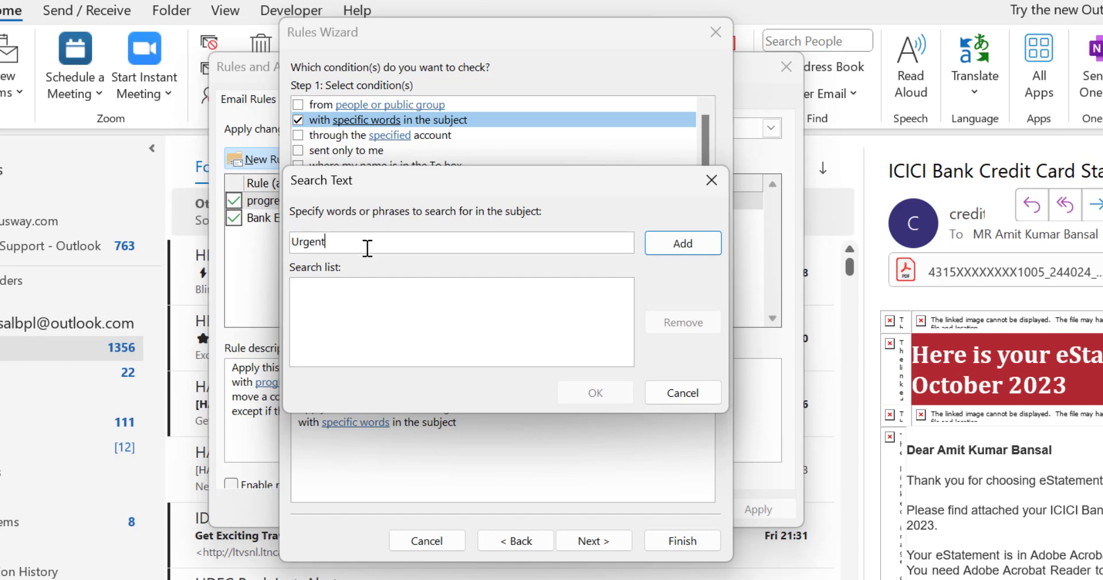
click(687, 248)
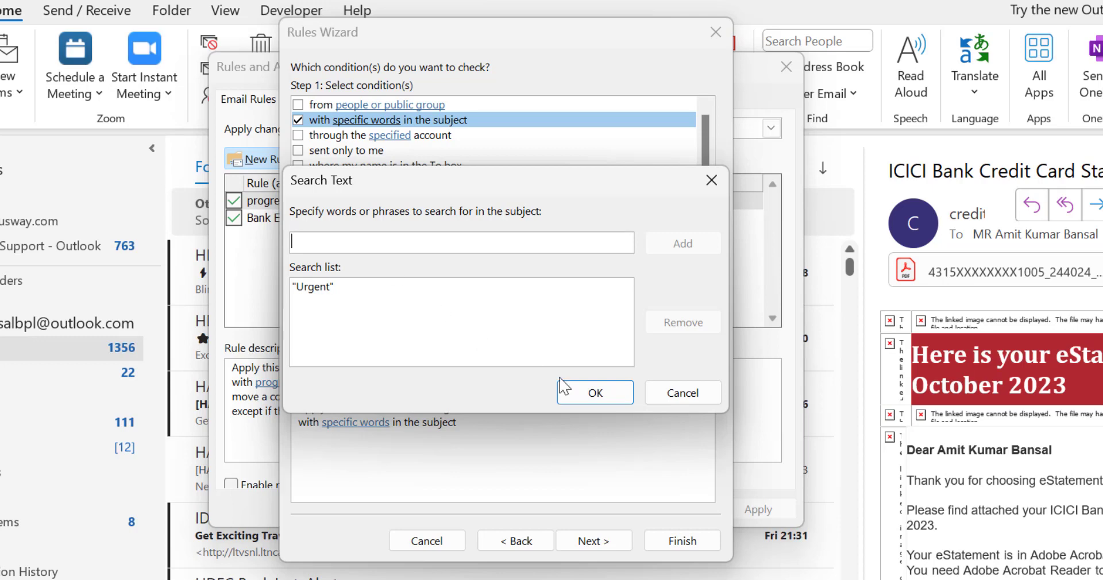
click(572, 393)
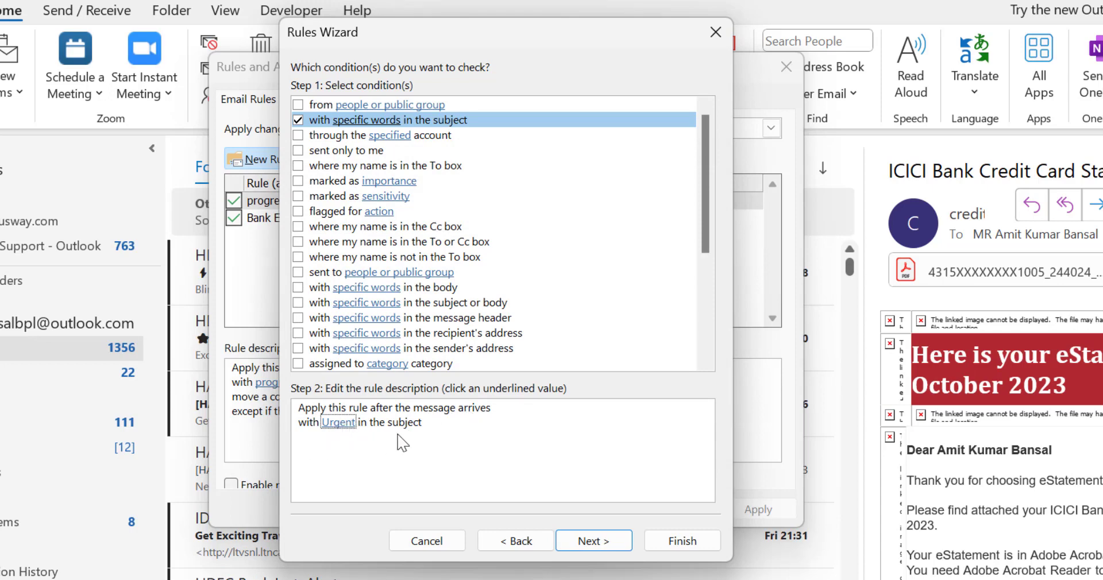
Step: Add the 'forward it to people or public group' action and bring up its recipient picker
click(601, 546)
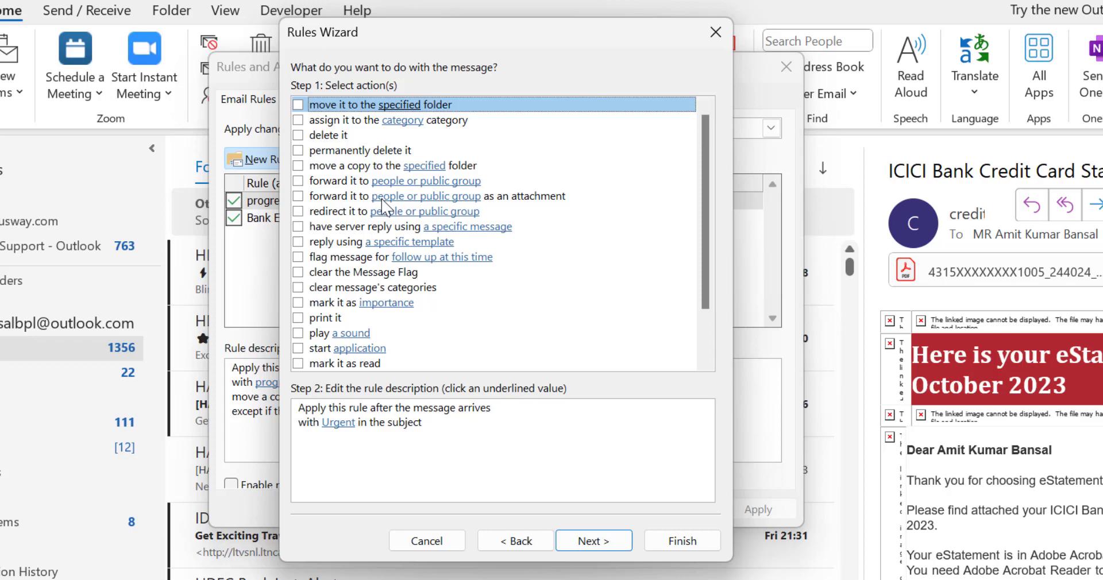
click(298, 181)
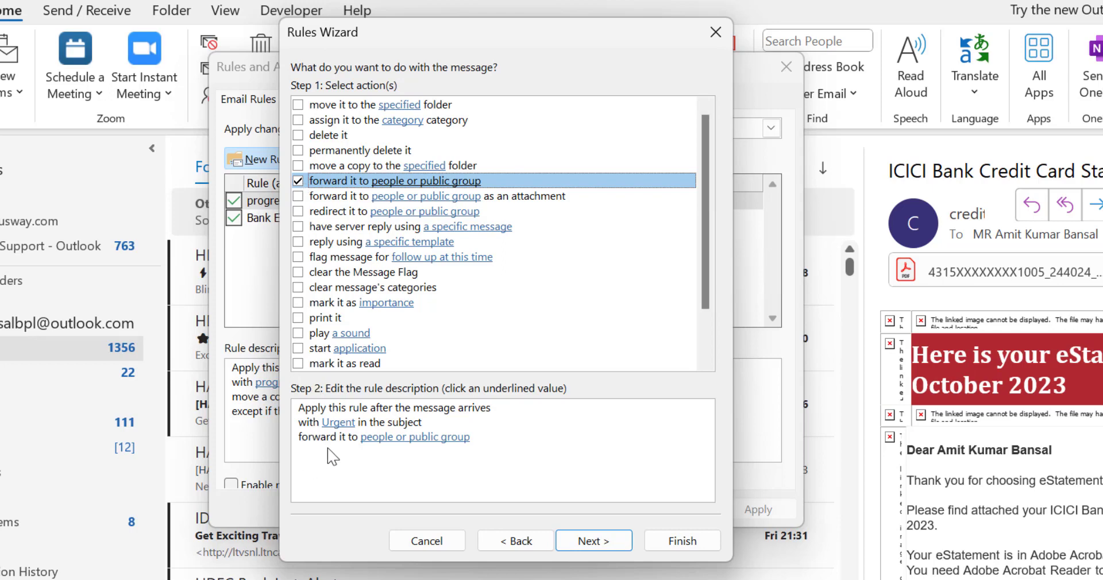
click(367, 448)
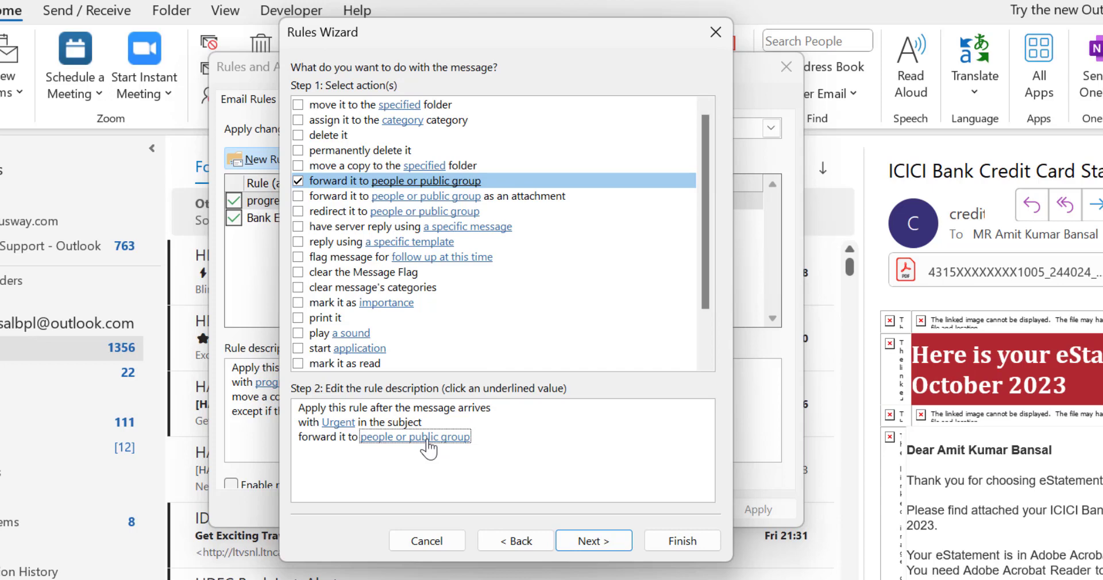
click(428, 442)
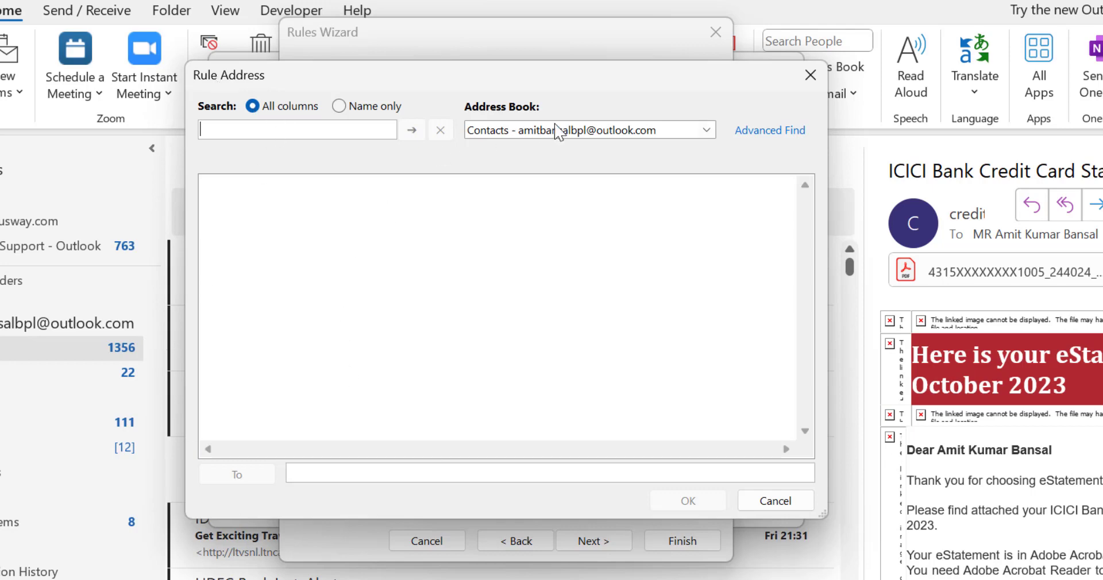
Step: Keep Contacts as the address book, enter the recipient's e-mail address in To, and confirm
click(556, 132)
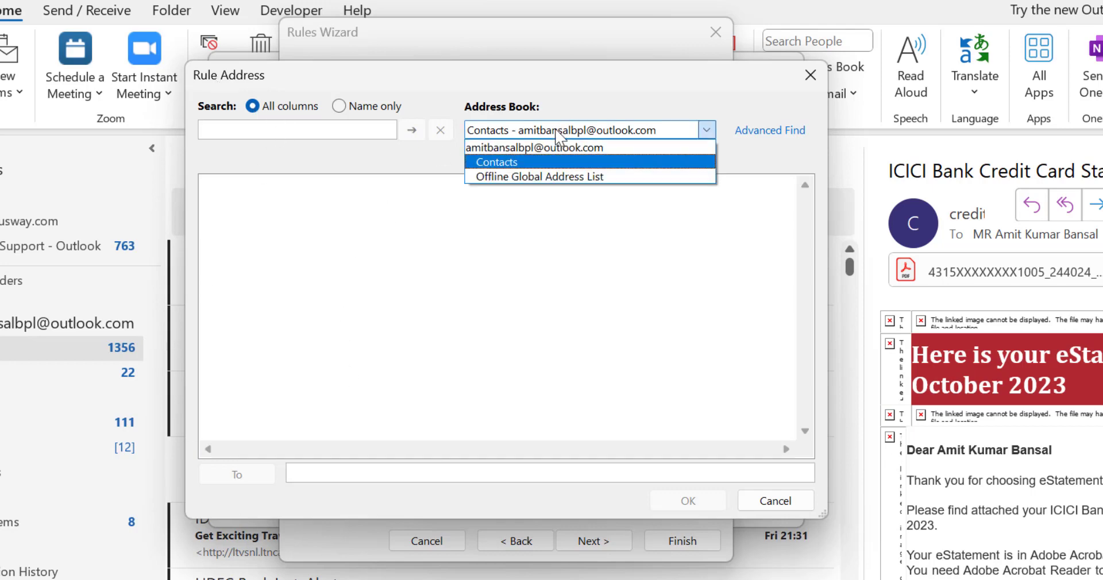
click(560, 169)
click(577, 136)
click(360, 473)
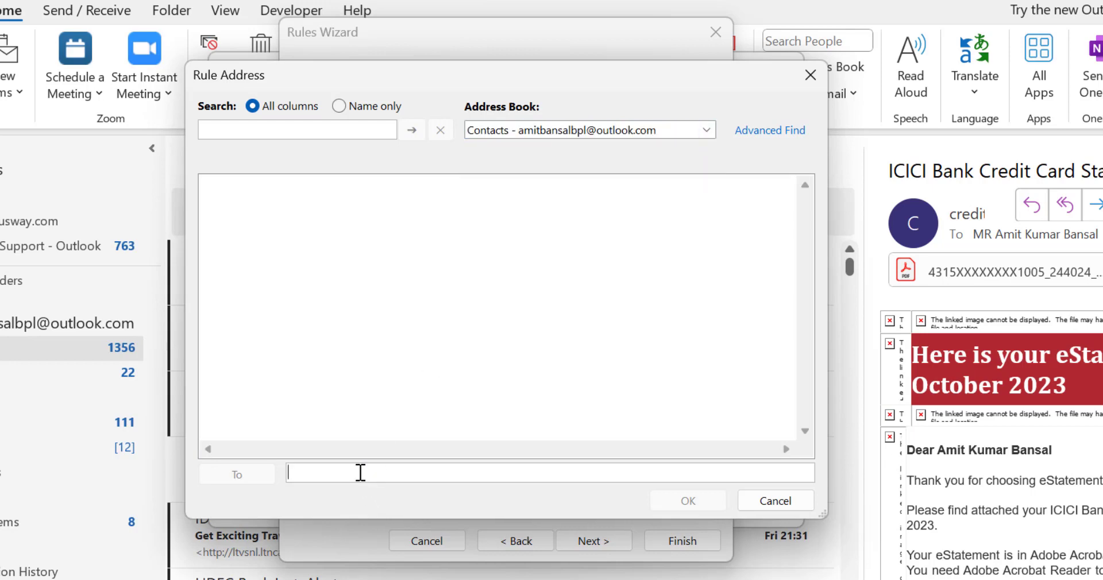
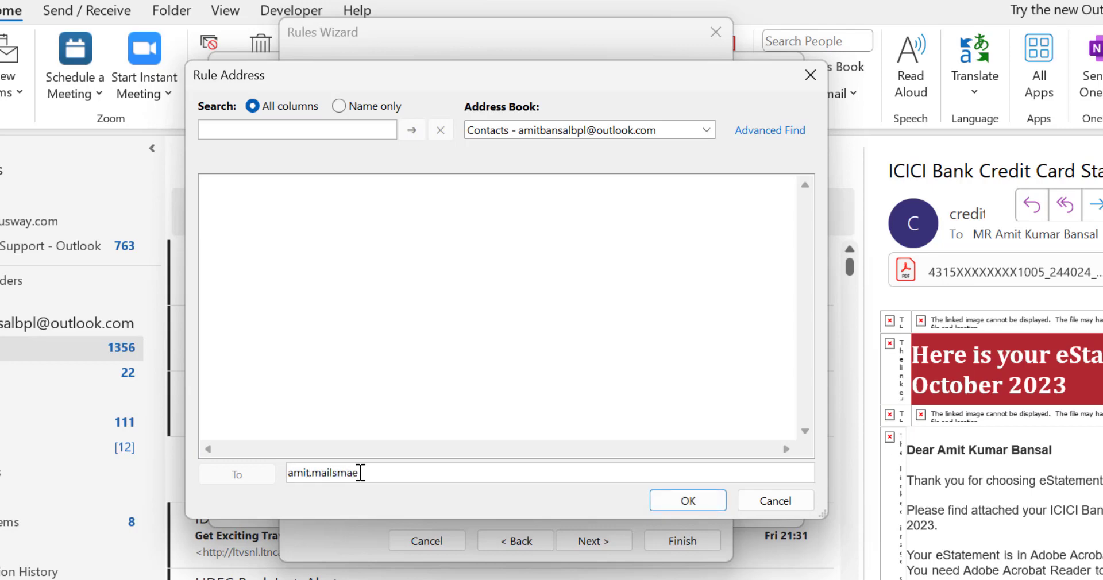
click(689, 499)
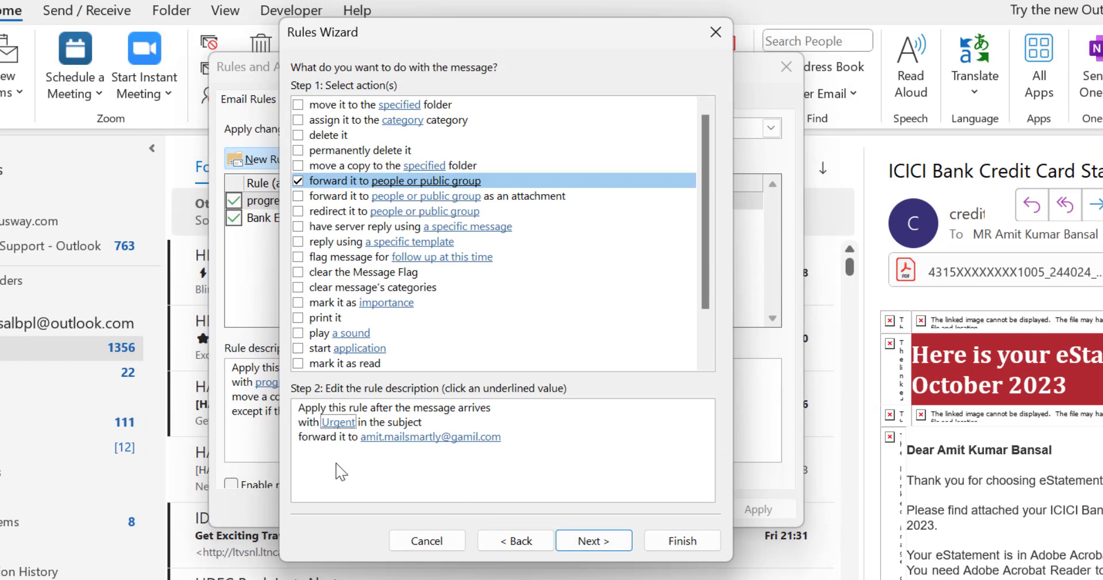
Step: Review the Urgent-forwarding rule description and advance to the exceptions page without adding any
click(371, 438)
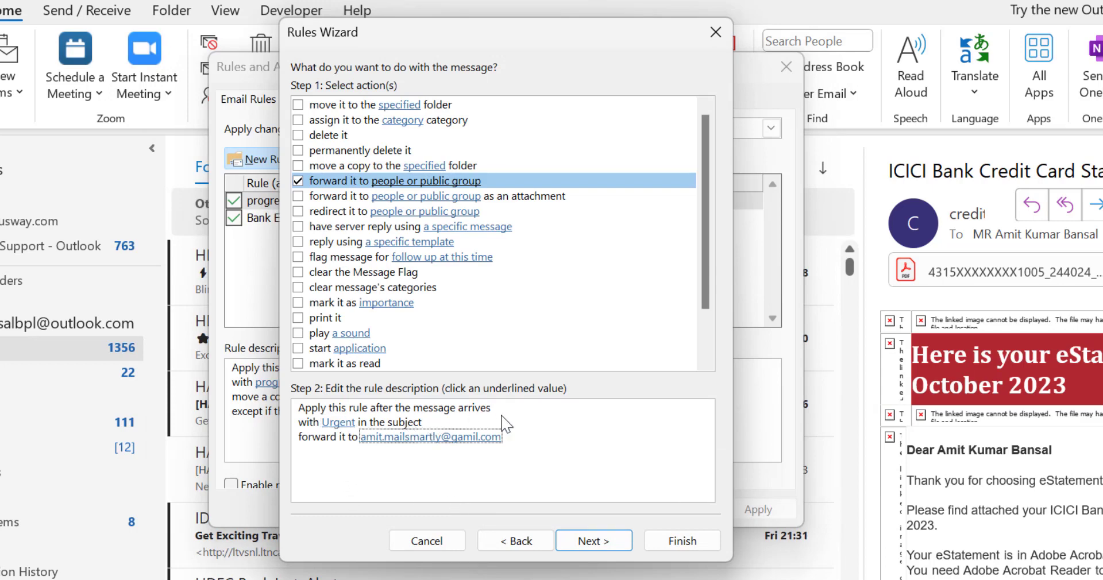
click(348, 428)
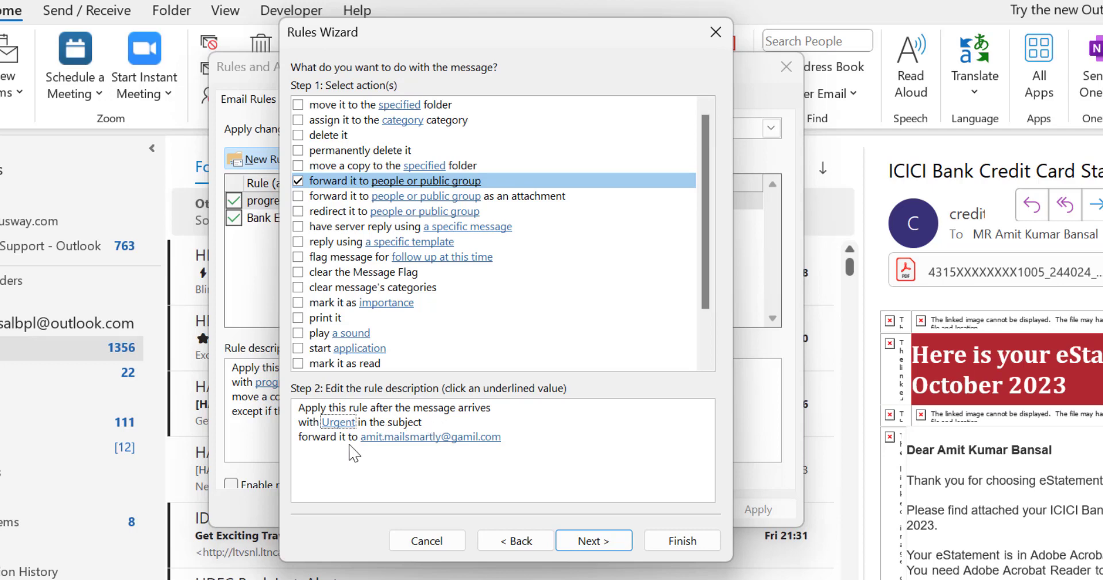
click(603, 541)
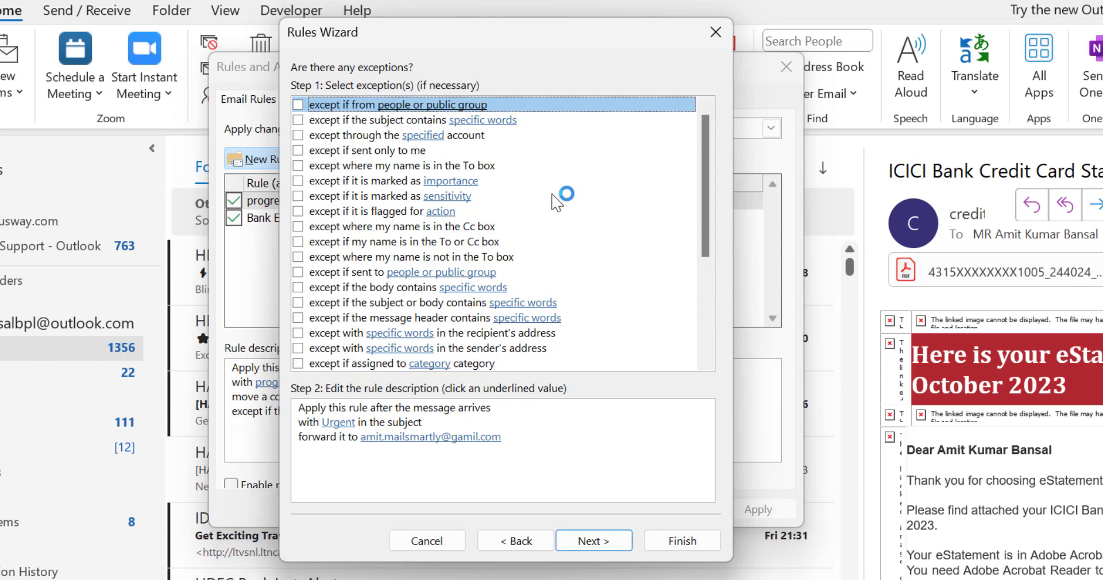
click(438, 436)
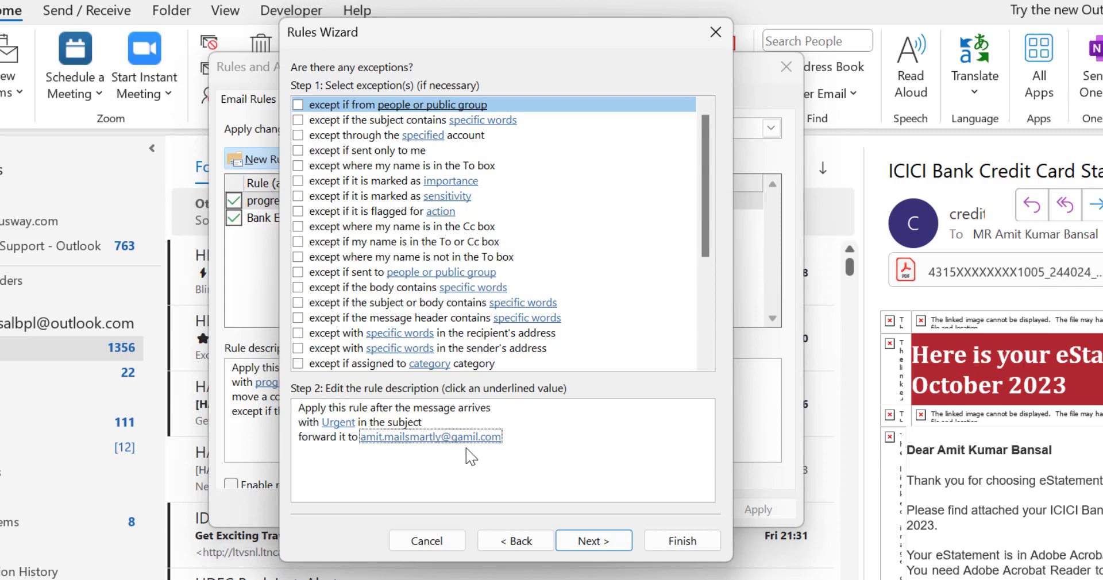
Step: Name the rule 'Forward email with Urgent word in the subject' on the final wizard page
click(580, 541)
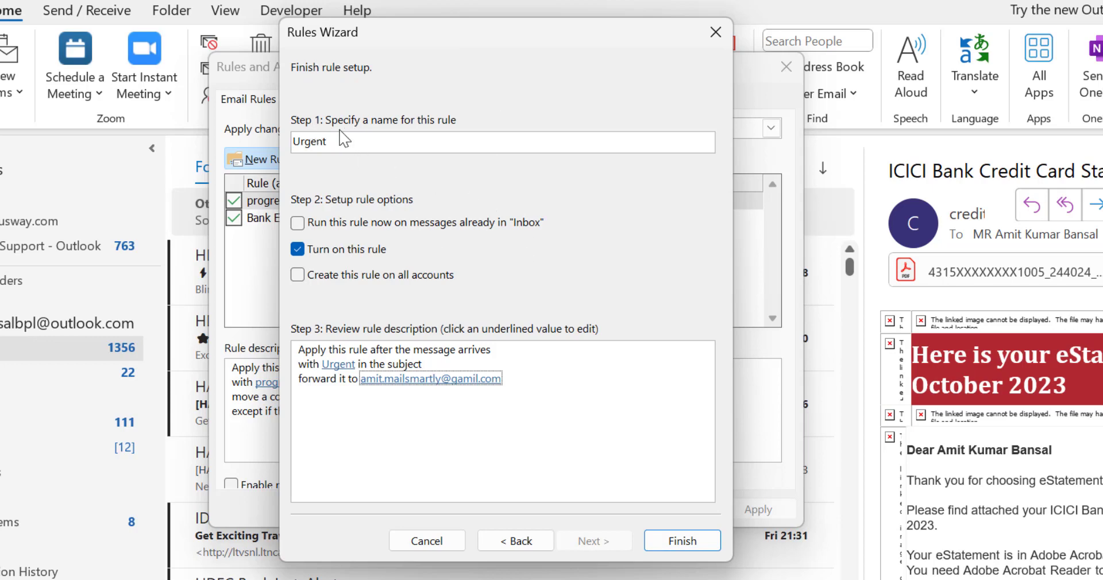
click(422, 144)
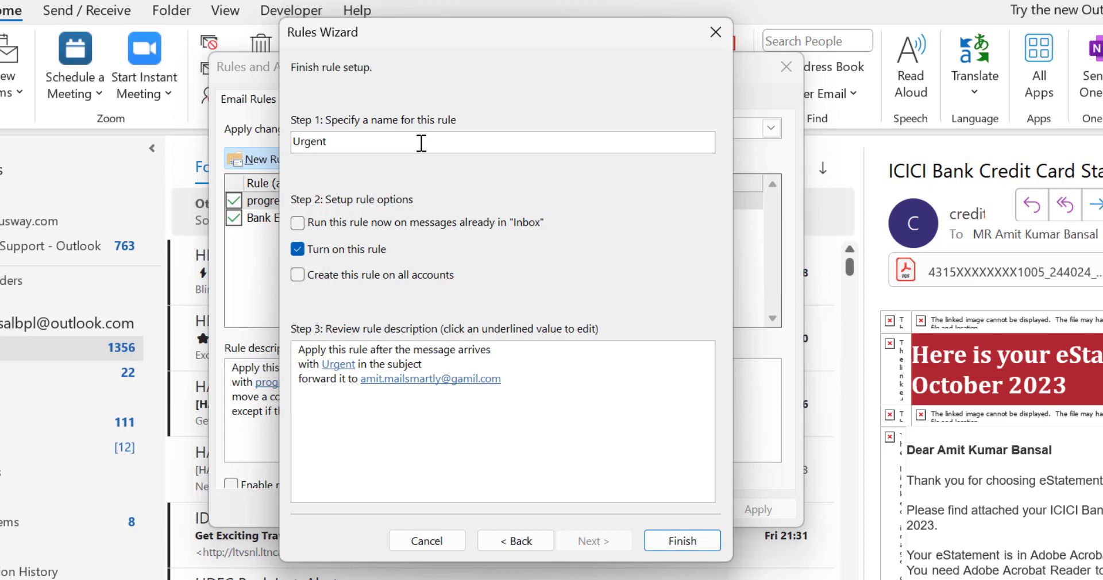
key(Home)
text(Forward email wi)
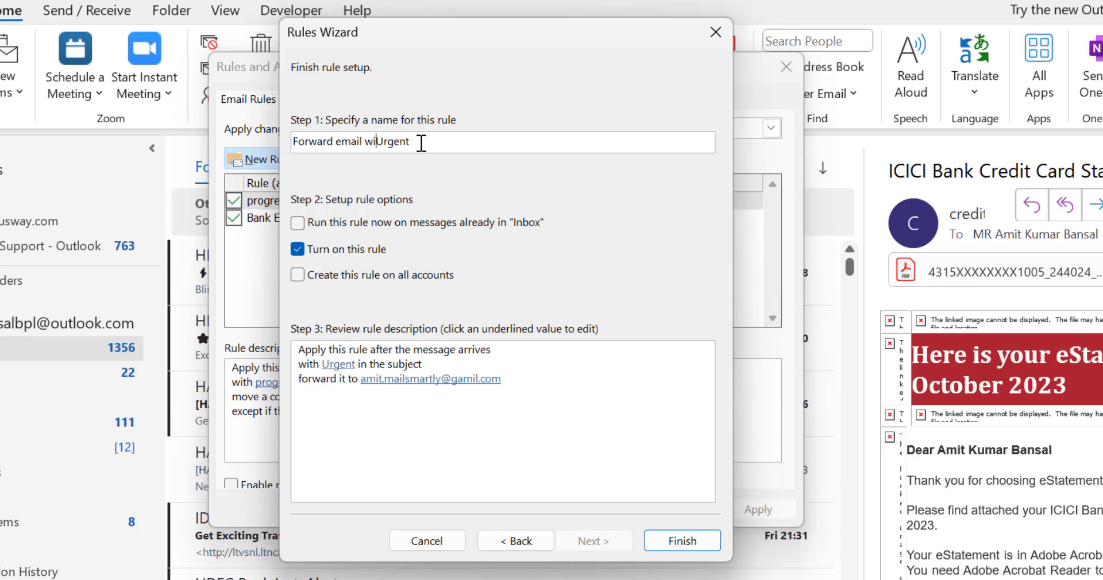
text(th Urgent word in the s)
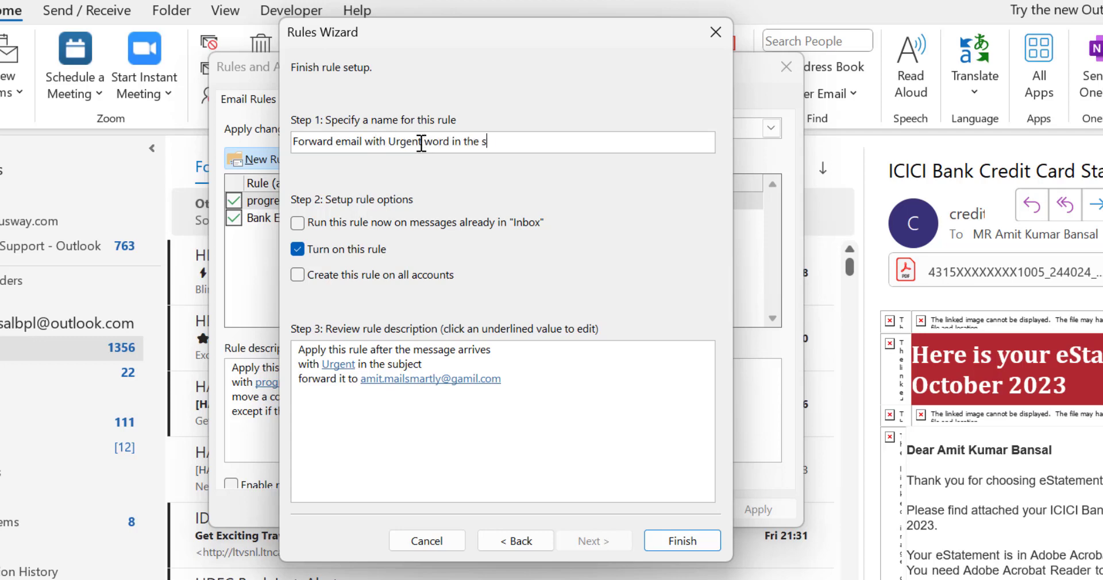
text(ubject)
key(Tab)
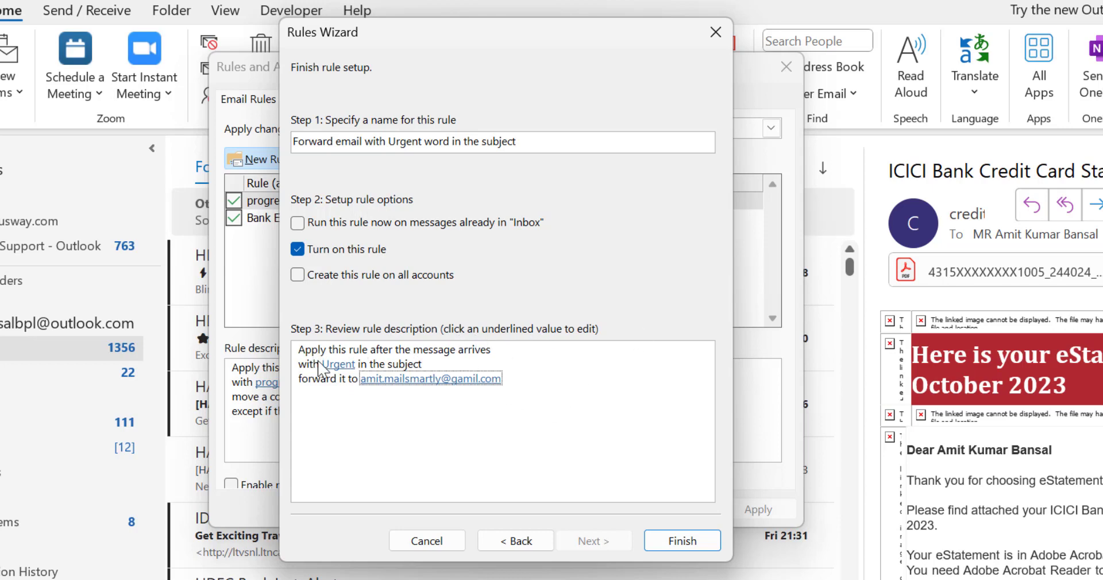
key(shift+Tab)
key(Tab)
Step: Finish the wizard and apply the new forwarding rule in Rules and Alerts
click(683, 542)
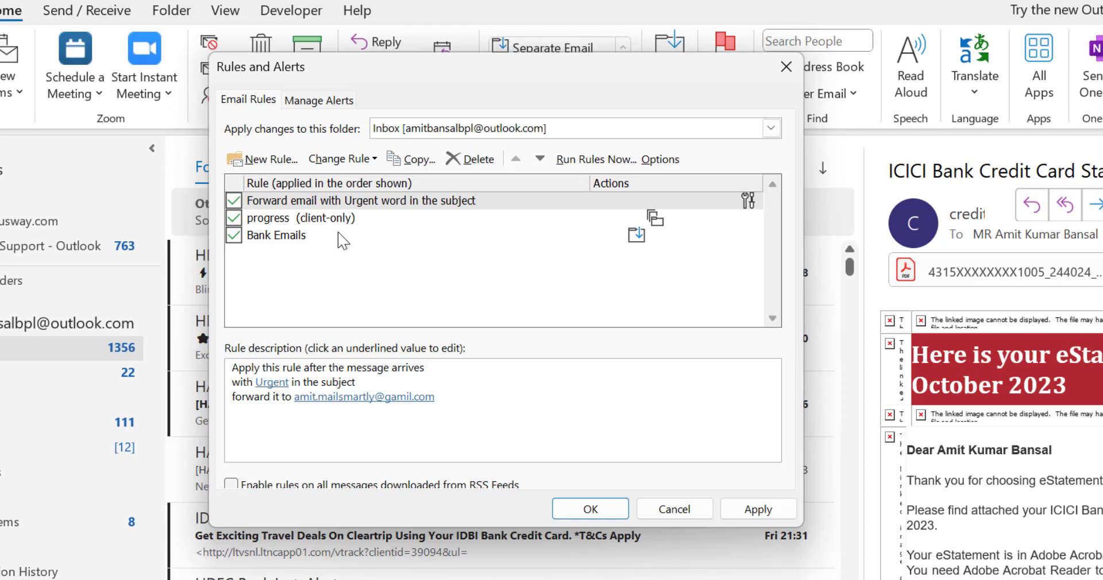
click(758, 517)
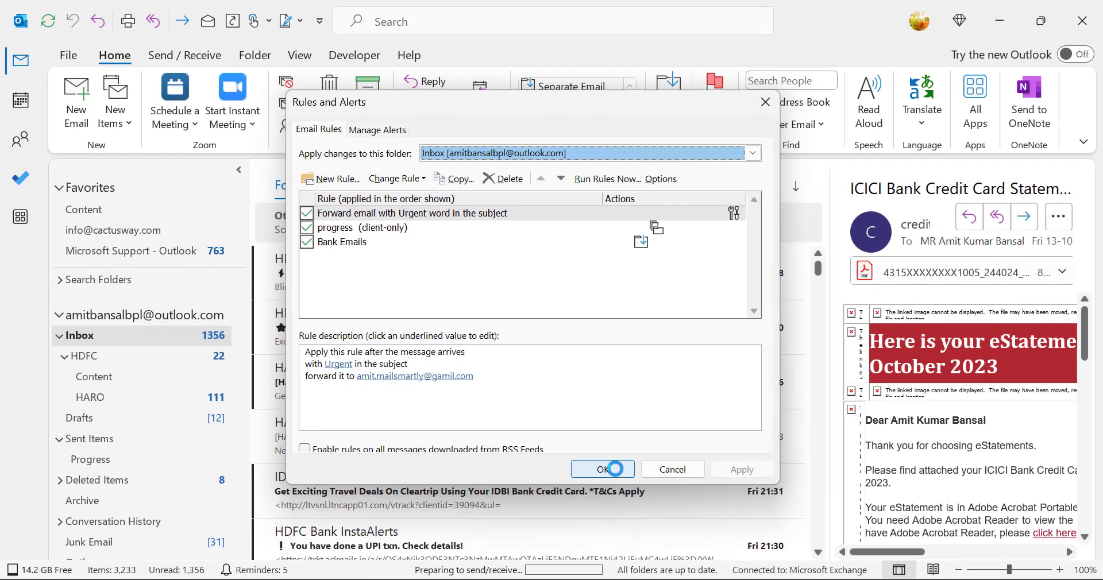
click(597, 509)
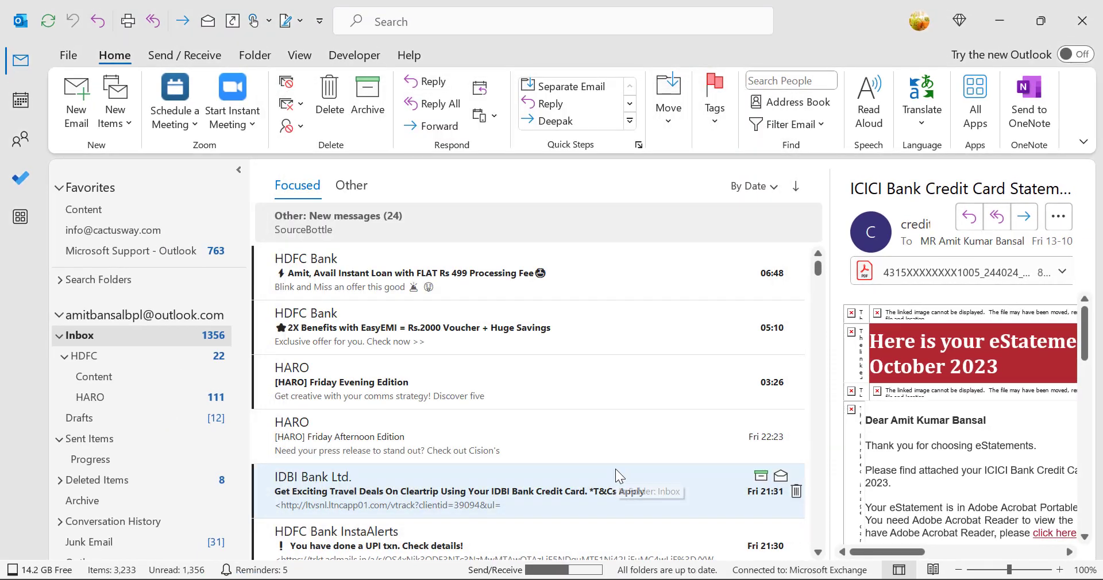